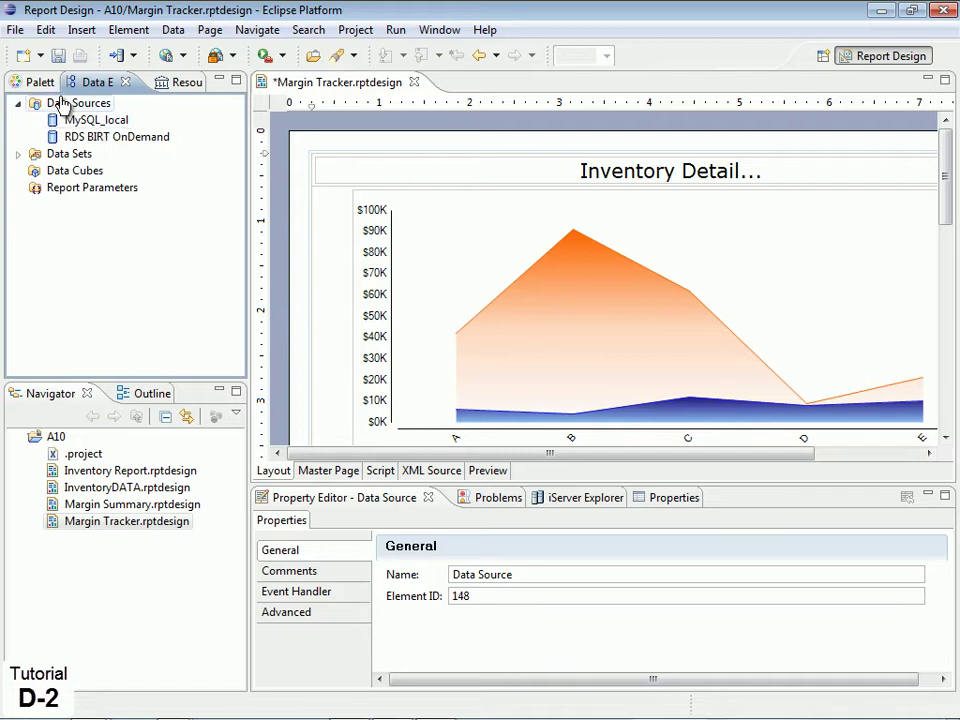
Start a new JDBC data source and browse the list of available driver classes
click(56, 102)
right_click(70, 104)
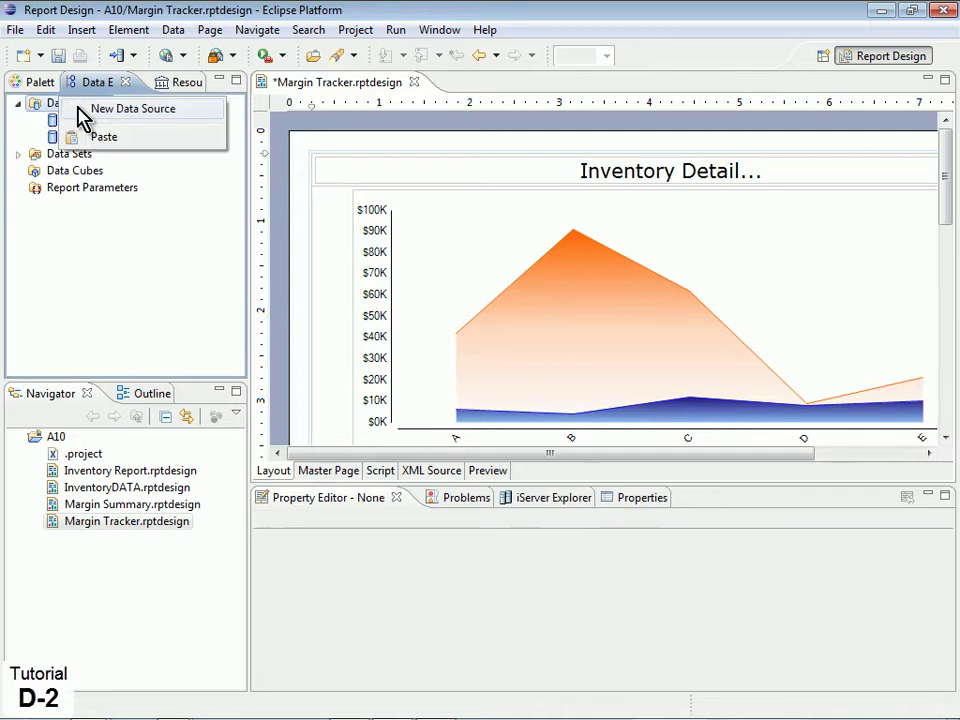
click(81, 110)
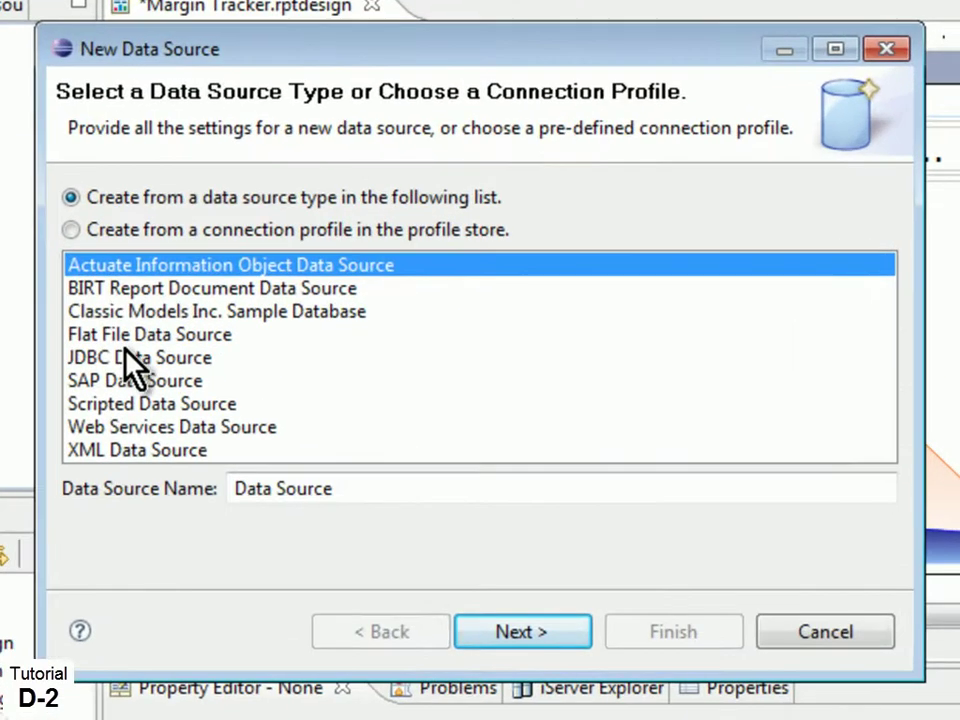
click(259, 304)
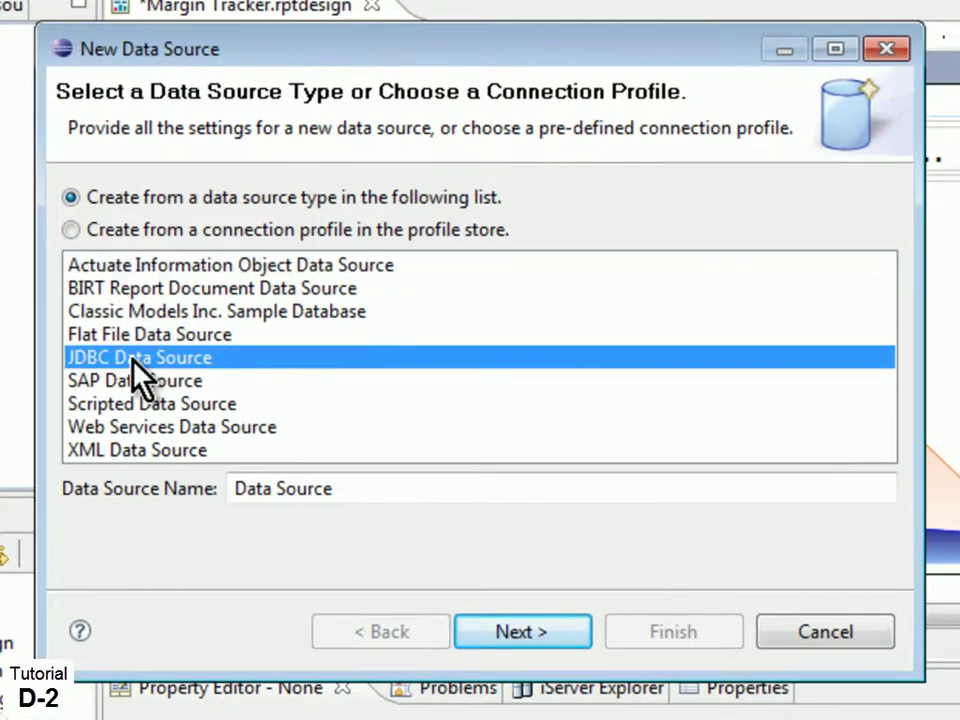
click(521, 632)
click(899, 204)
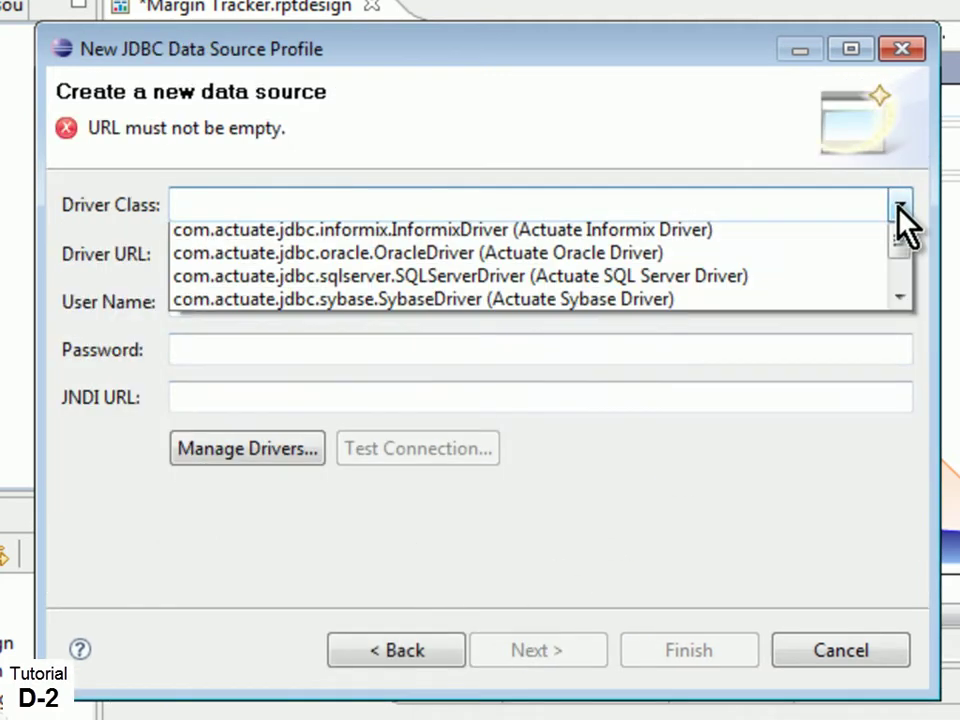
scroll(906, 321, down, 1)
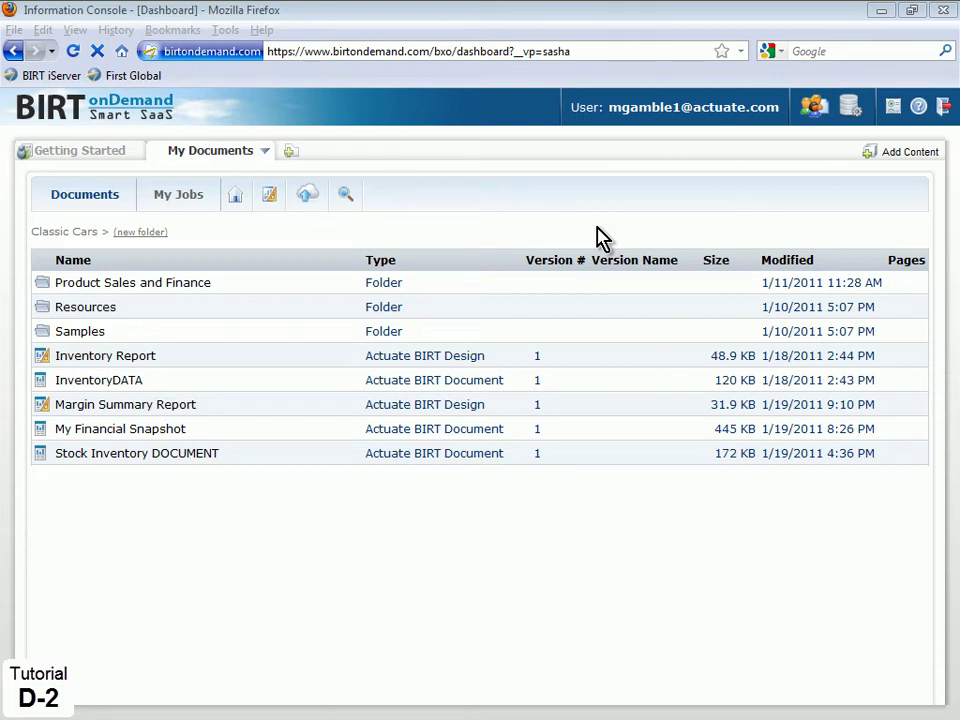
Download the MySQL JDBC Connector (5.1.13) zip from the BIRT onDemand help page
click(917, 108)
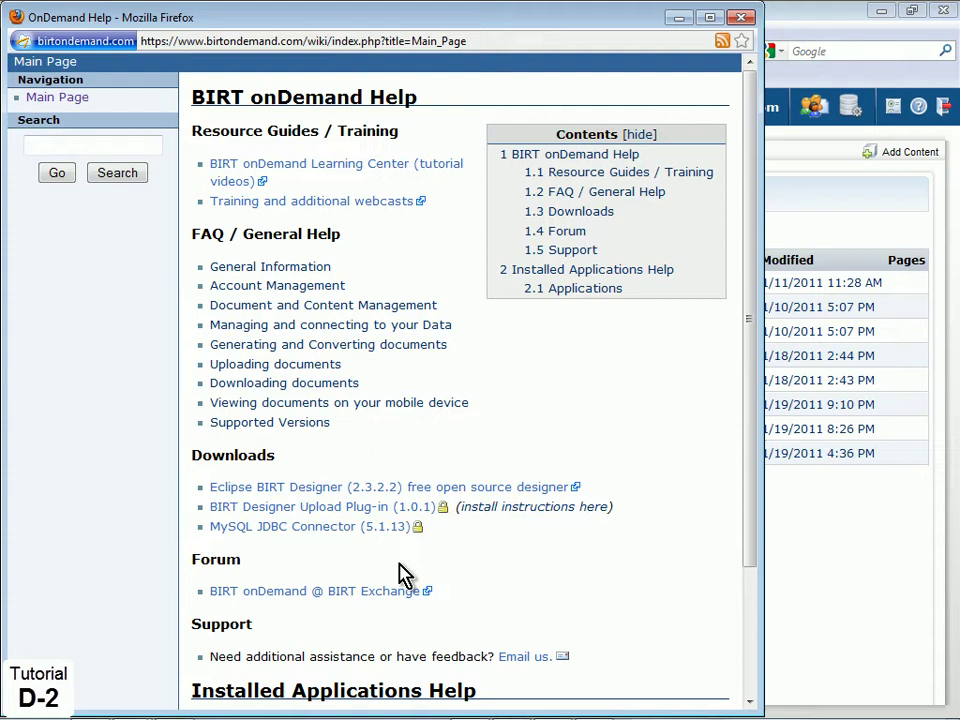
click(292, 536)
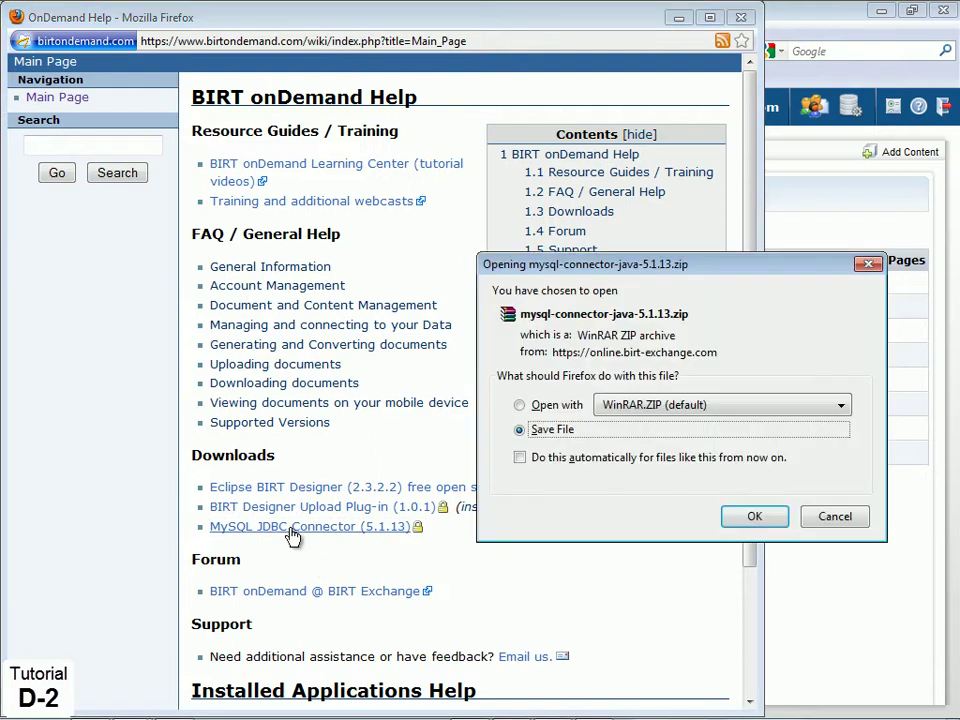
click(752, 517)
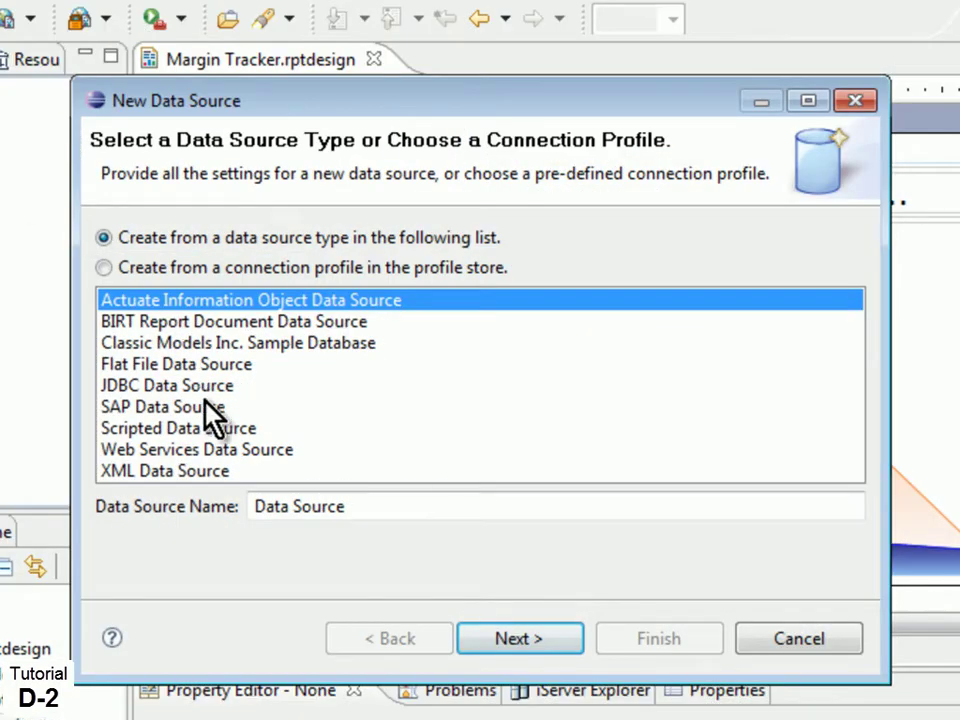
Add mysql-connector-java-5.1.10.jar as a JDBC driver via Manage Drivers
click(205, 388)
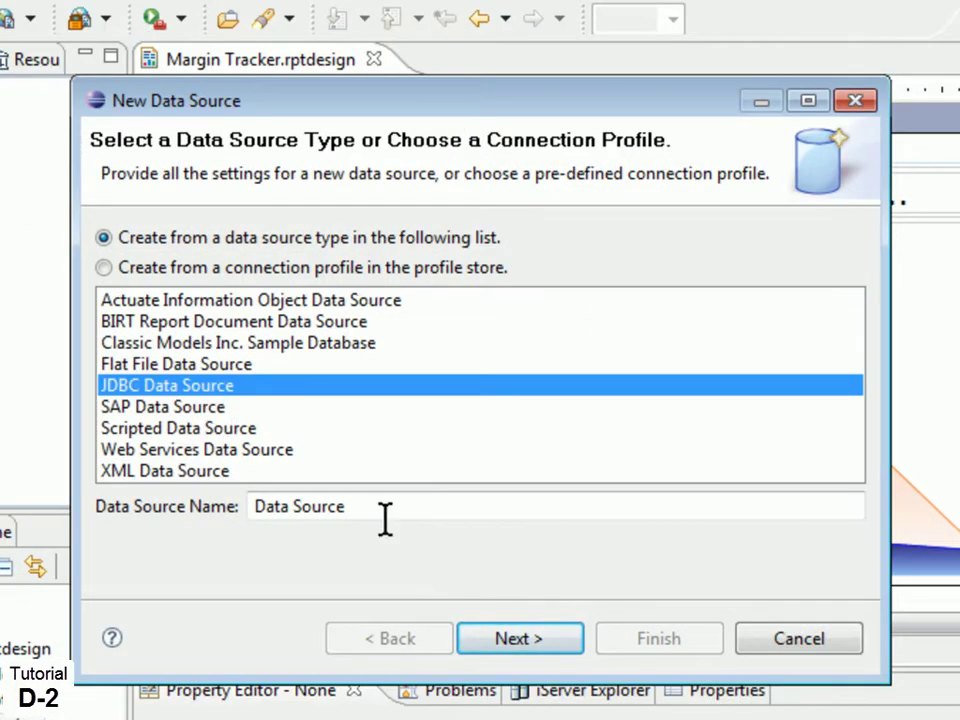
click(511, 642)
click(266, 470)
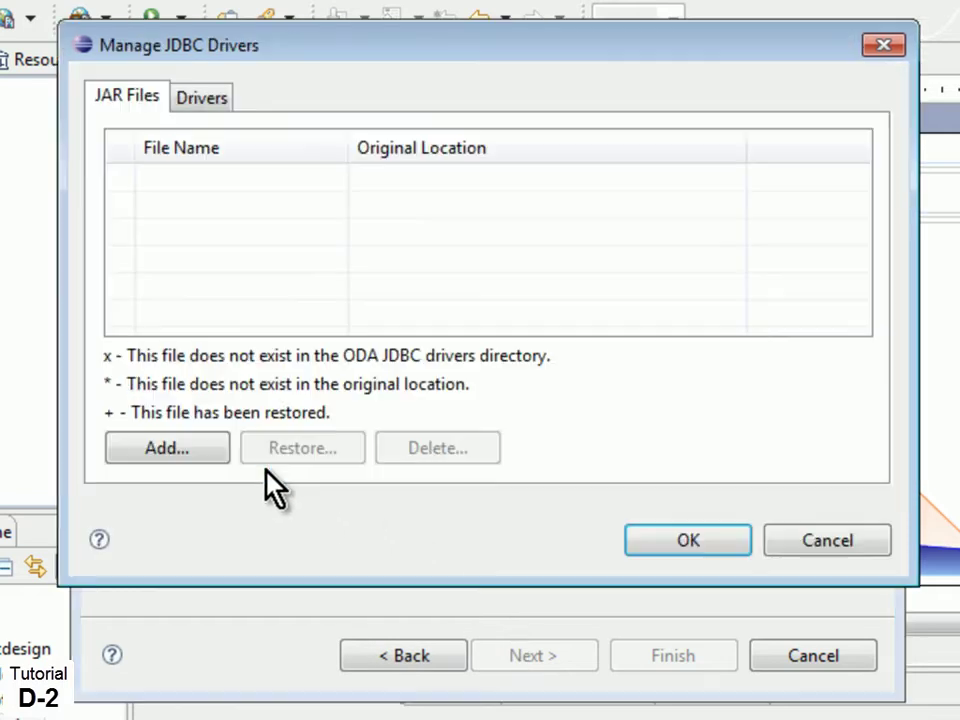
click(178, 456)
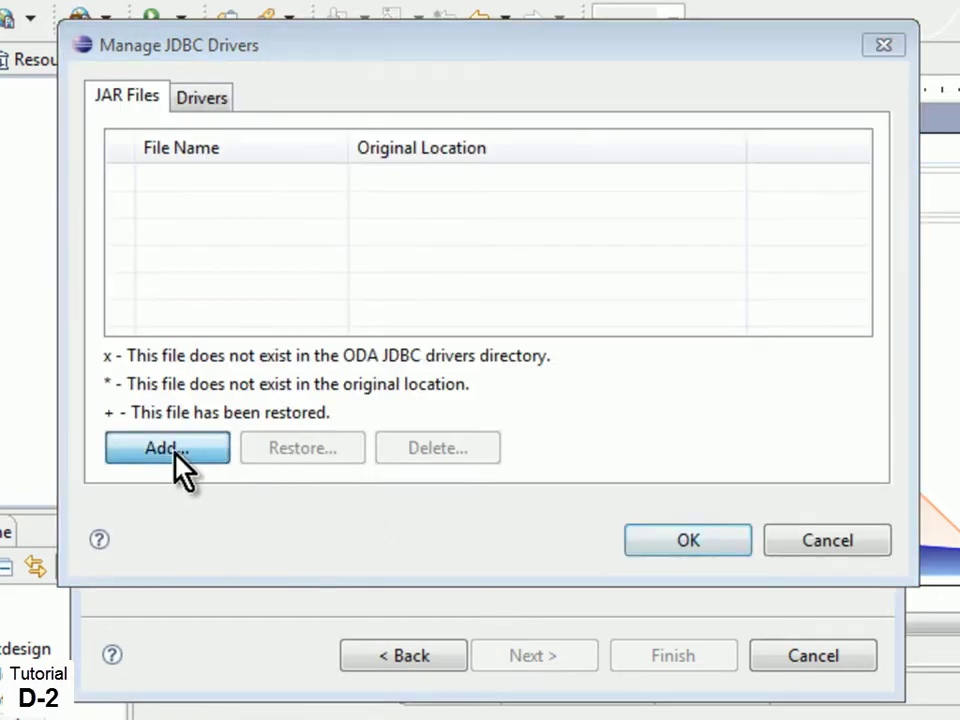
click(440, 290)
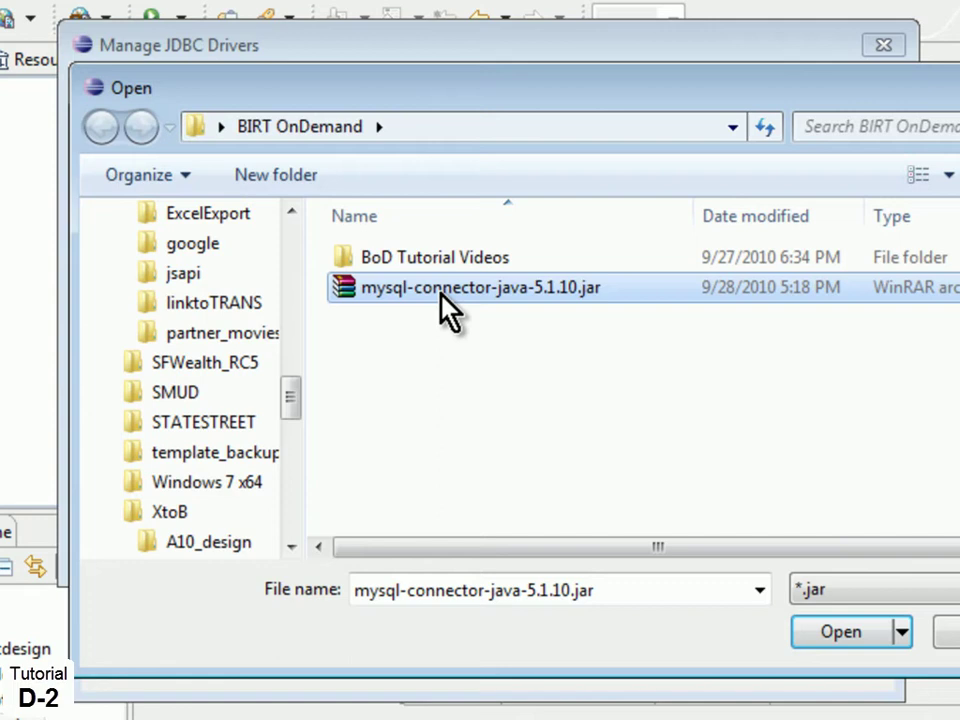
click(879, 630)
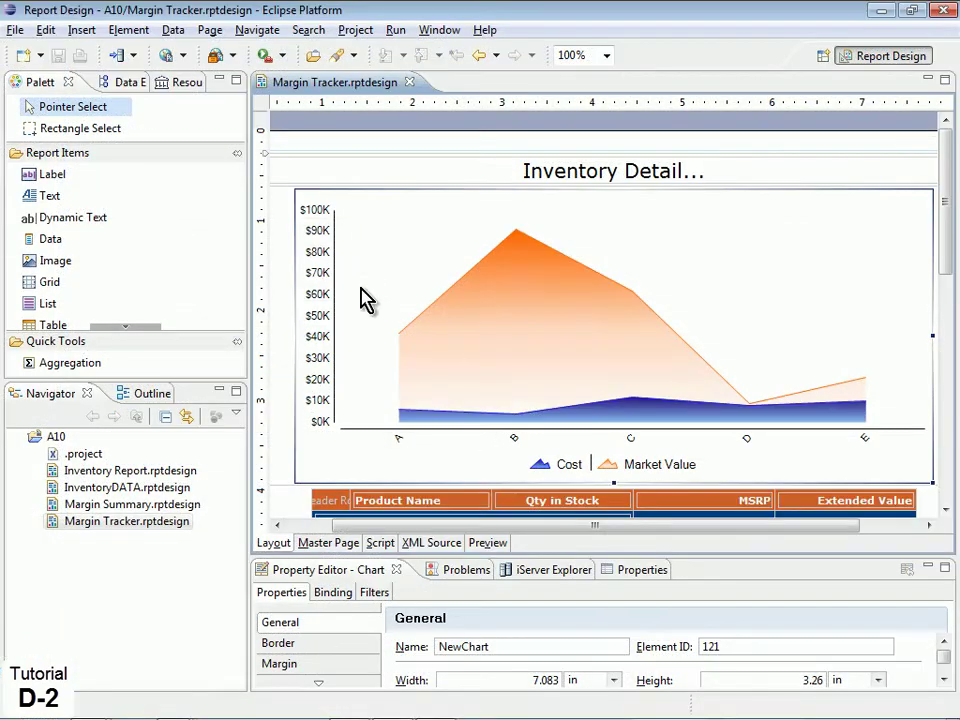
Preview the Inventory Details Report and scroll through the rendered output
click(489, 543)
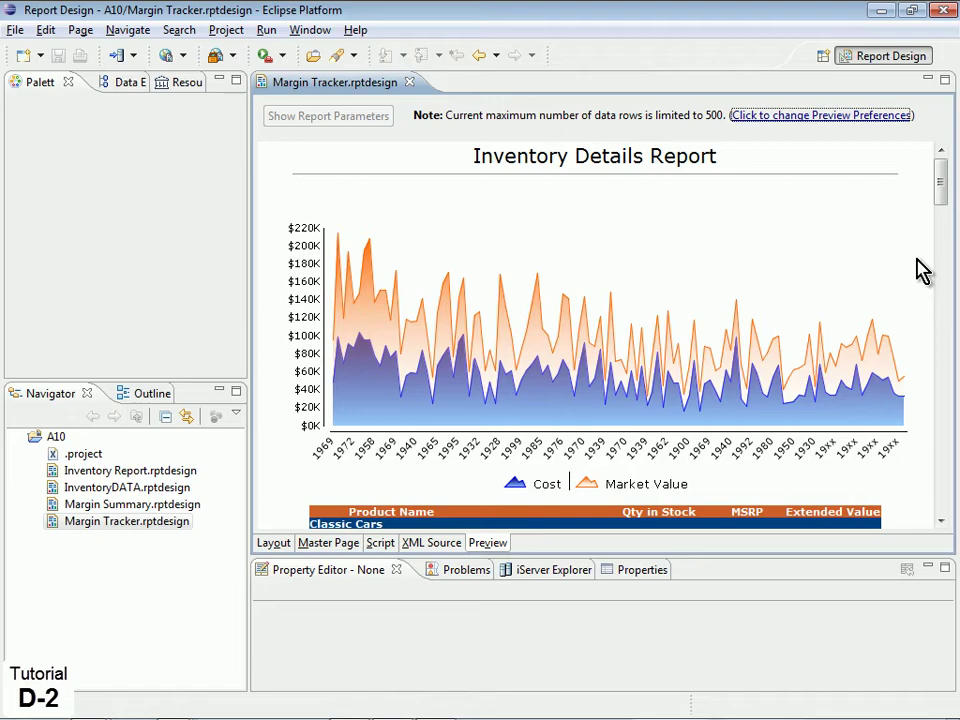
drag(937, 189, 945, 239)
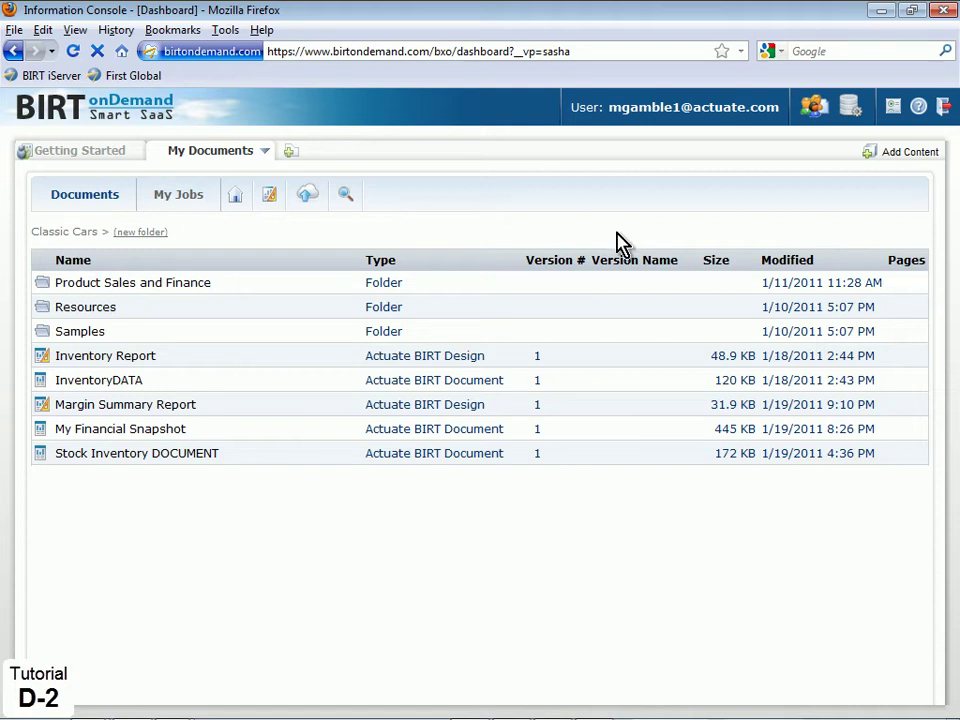
Add 123.122.12.45 to the database's Trusted IP Addresses in Account Management and submit
click(816, 108)
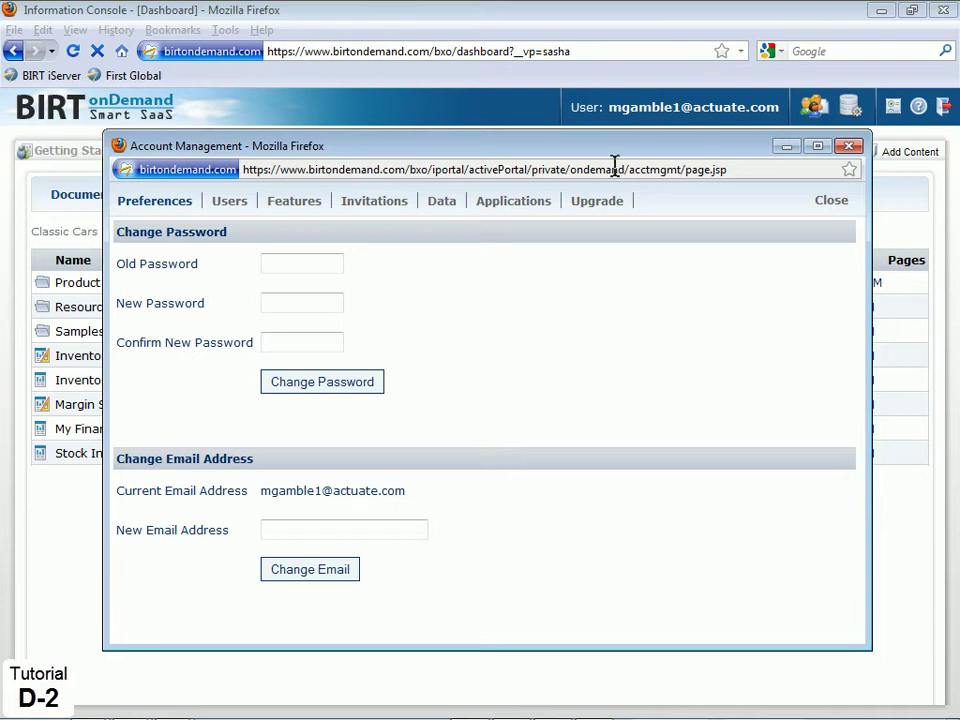
click(443, 204)
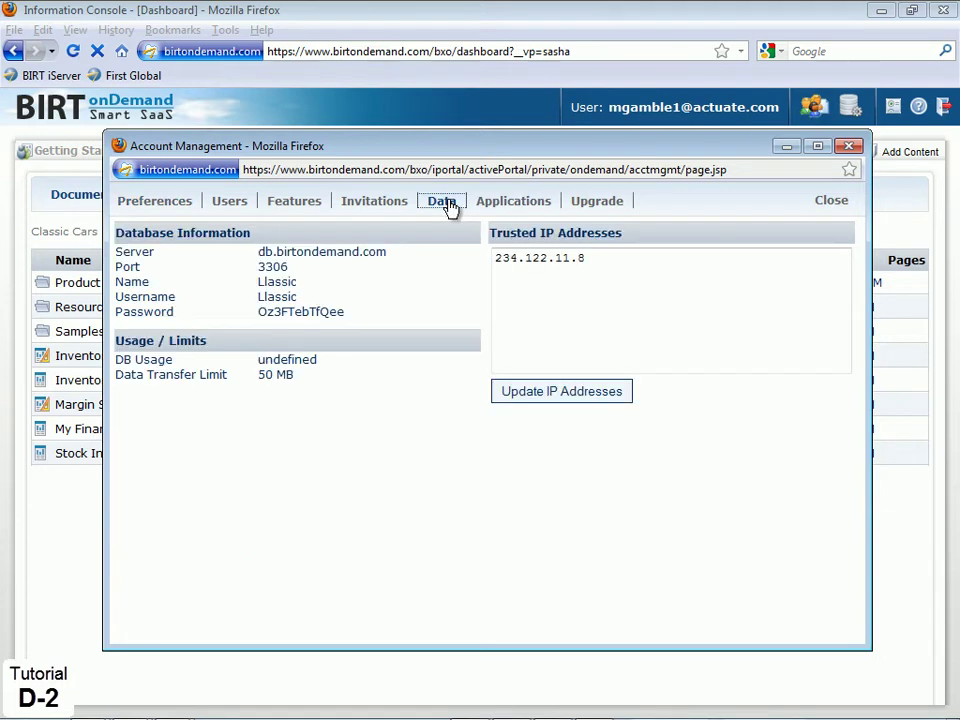
click(583, 258)
key(Return)
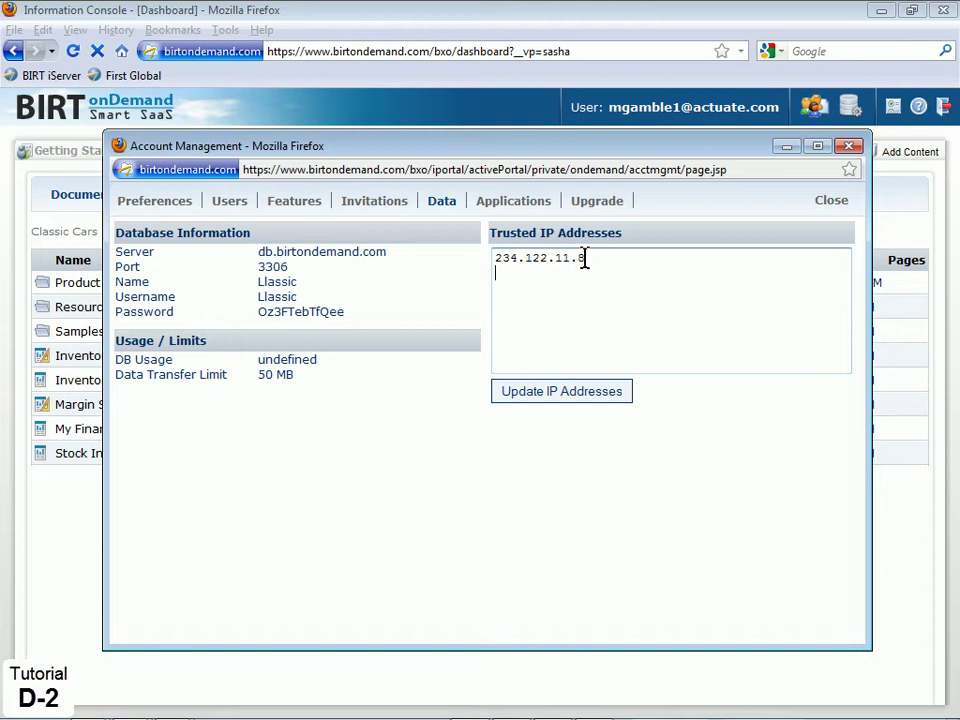
text(123.122.12.45)
click(567, 393)
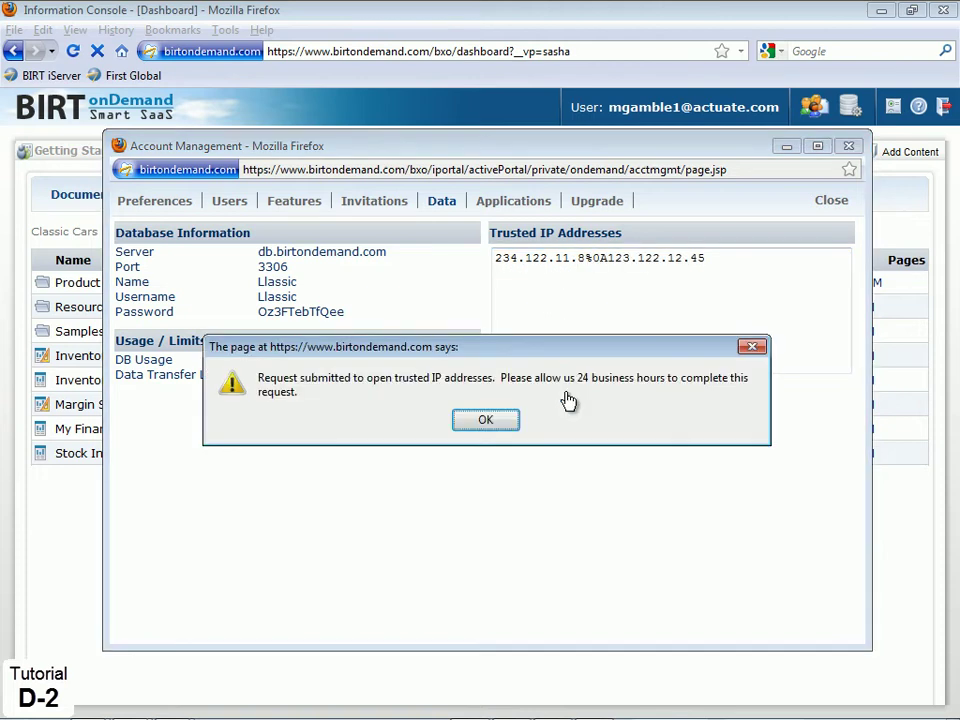
click(487, 421)
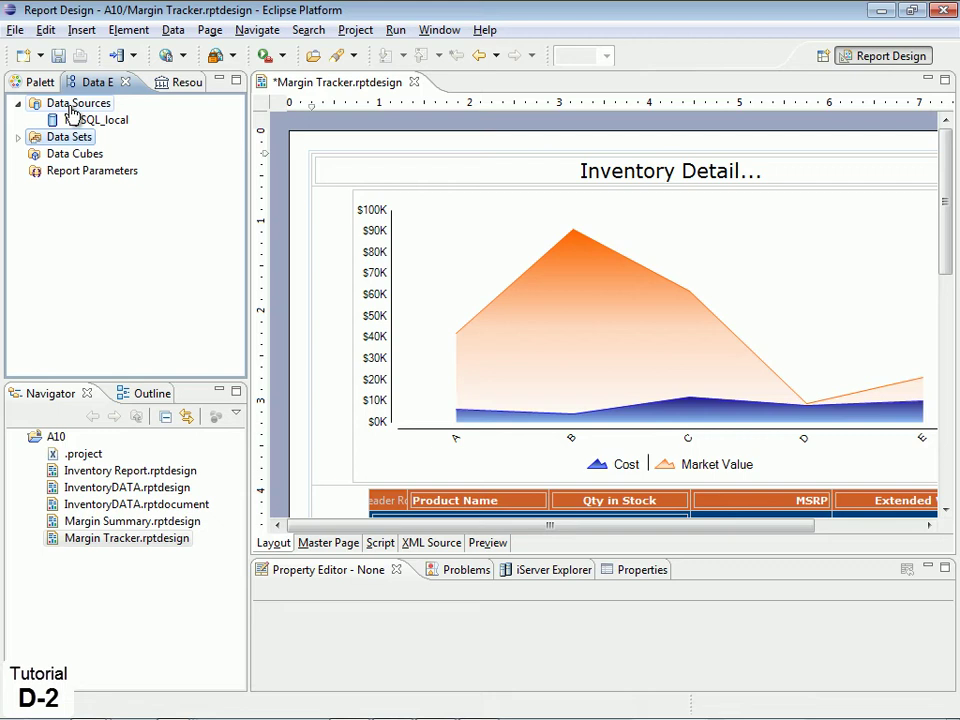
Create a new JDBC data source named 'BIRT onDemand RDS'
right_click(72, 108)
click(90, 120)
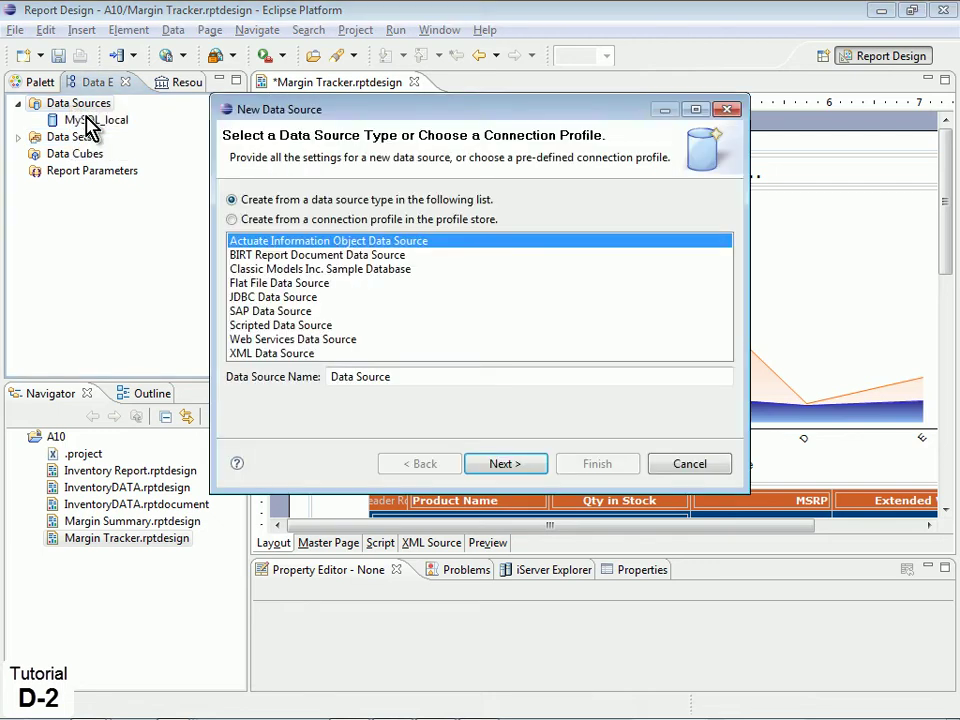
click(277, 298)
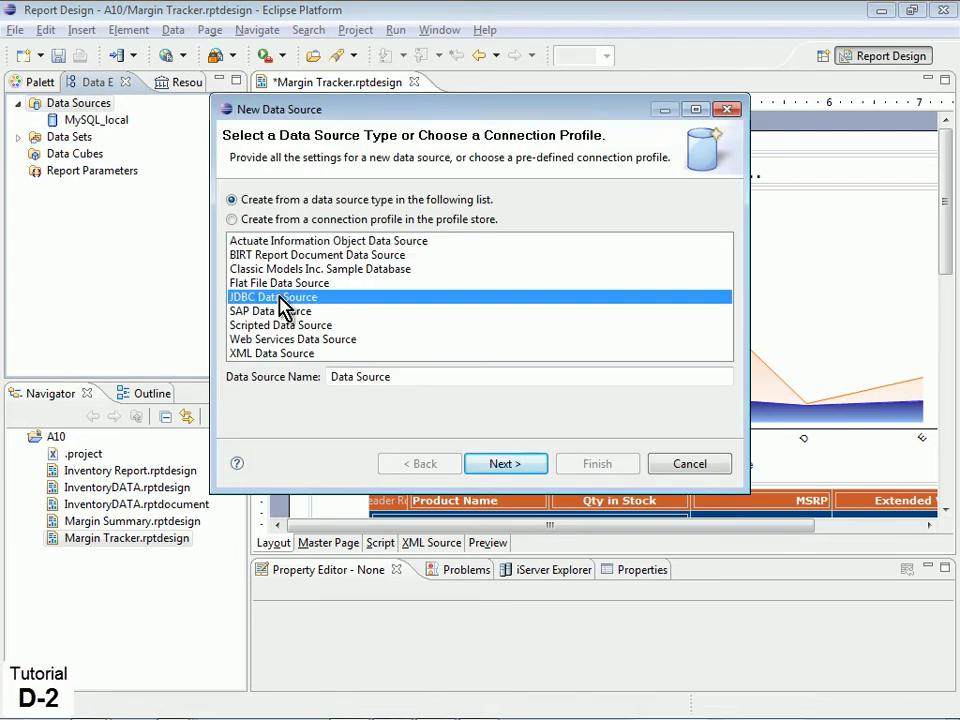
drag(396, 376, 318, 377)
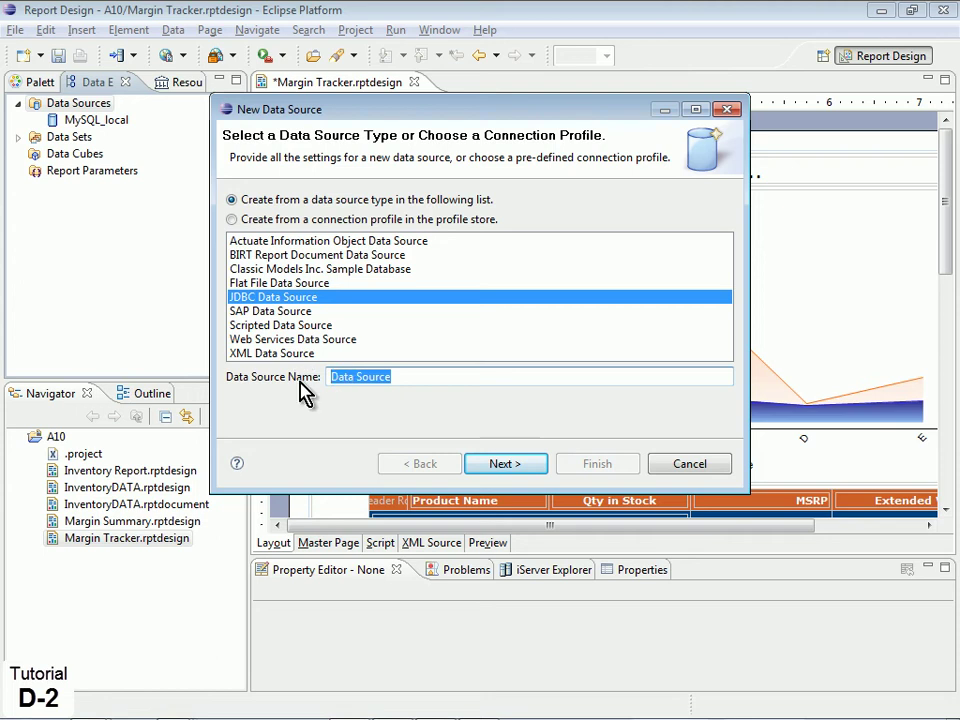
text(BIRT onDemand RDS)
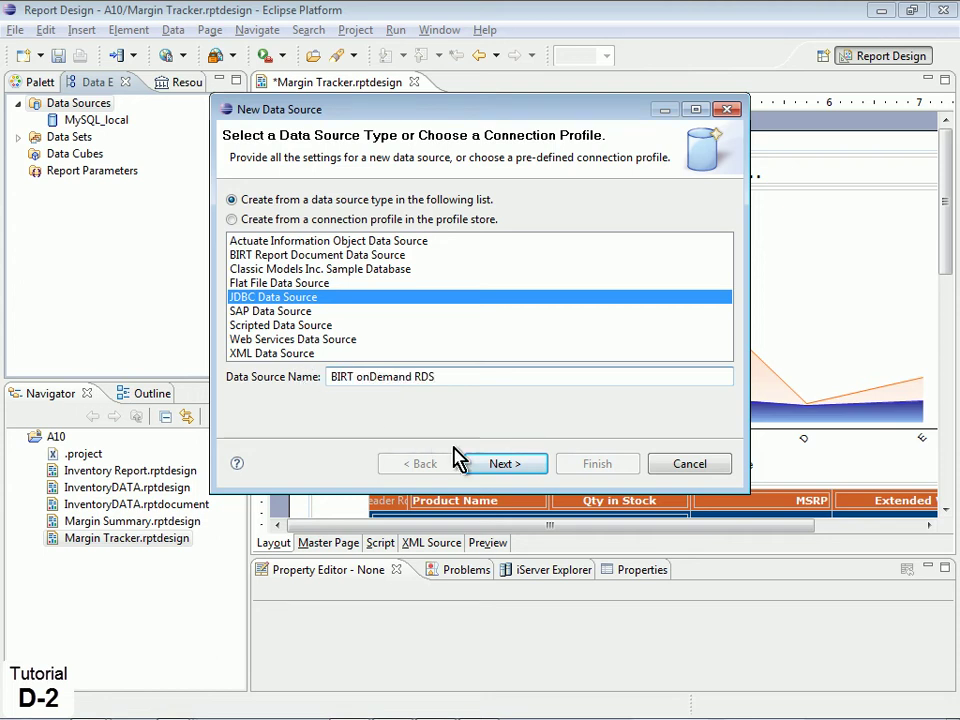
click(502, 466)
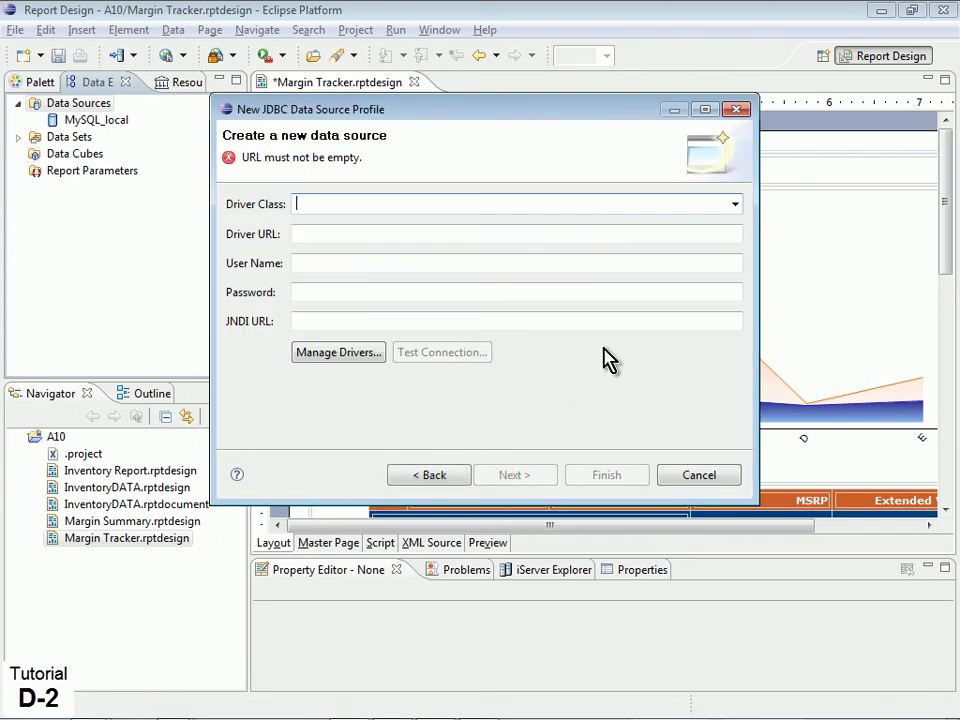
Select the MySQL JDBC driver and paste the db.birtondemand.com connection URL
click(735, 205)
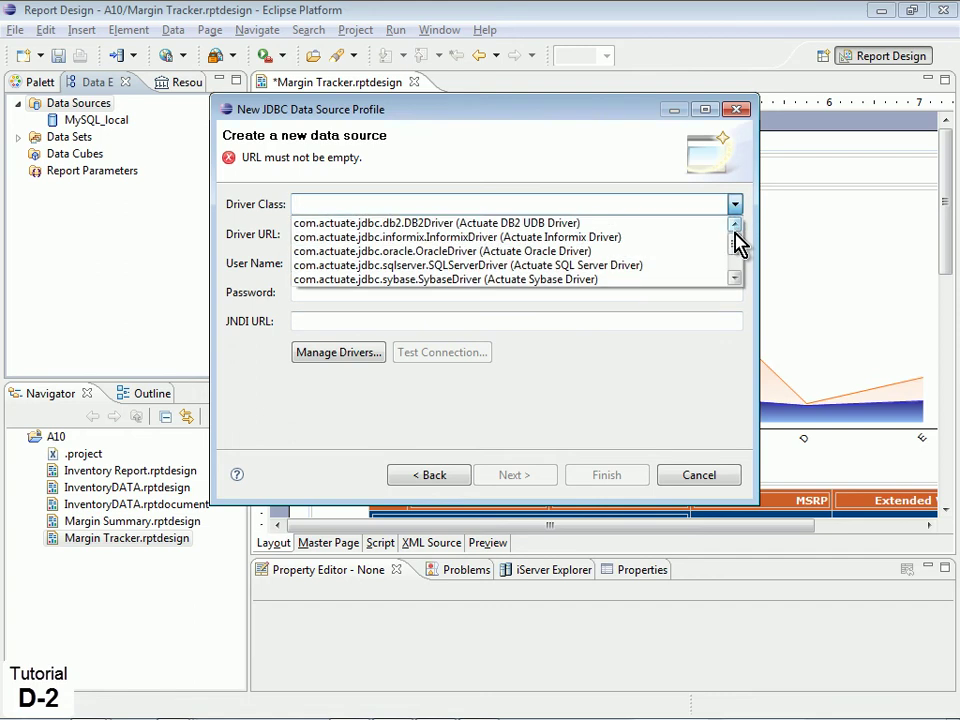
drag(735, 250, 735, 274)
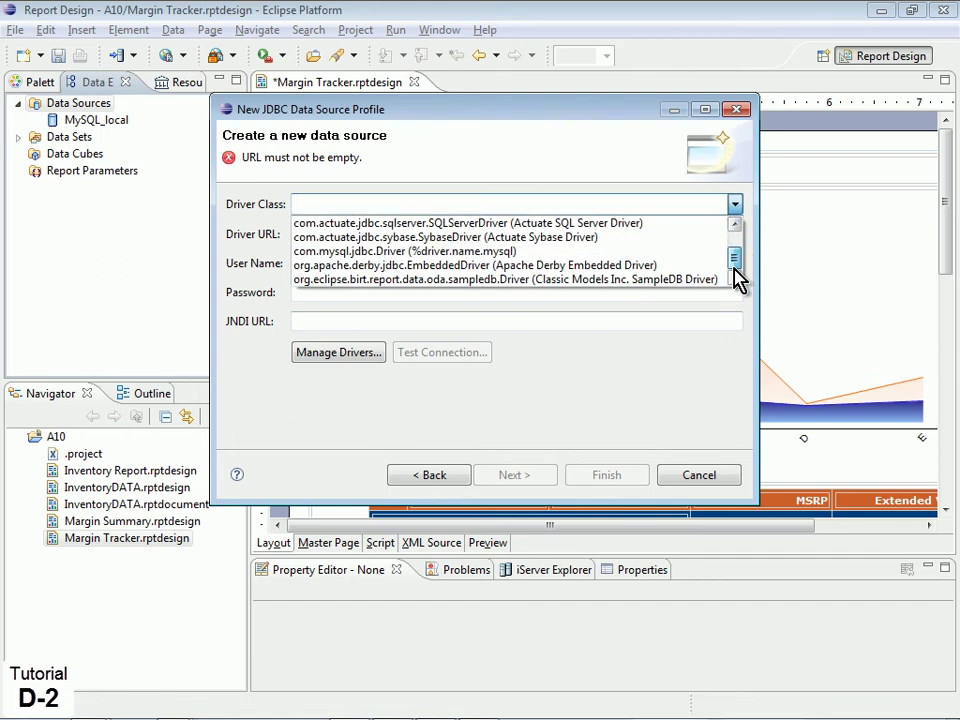
click(684, 249)
drag(675, 236, 238, 261)
text(jdbc:mysql://db.birtondemand.com:3306/Llassic)
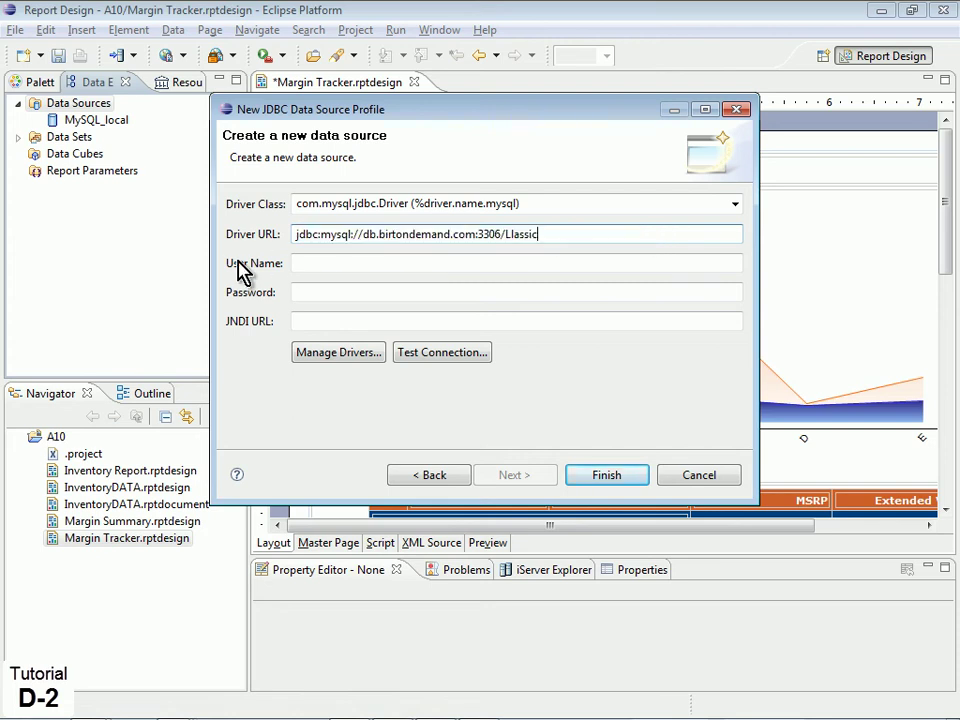
Enter the database user name and password, confirm the successful connection test, and finish
click(308, 265)
text(Llassic)
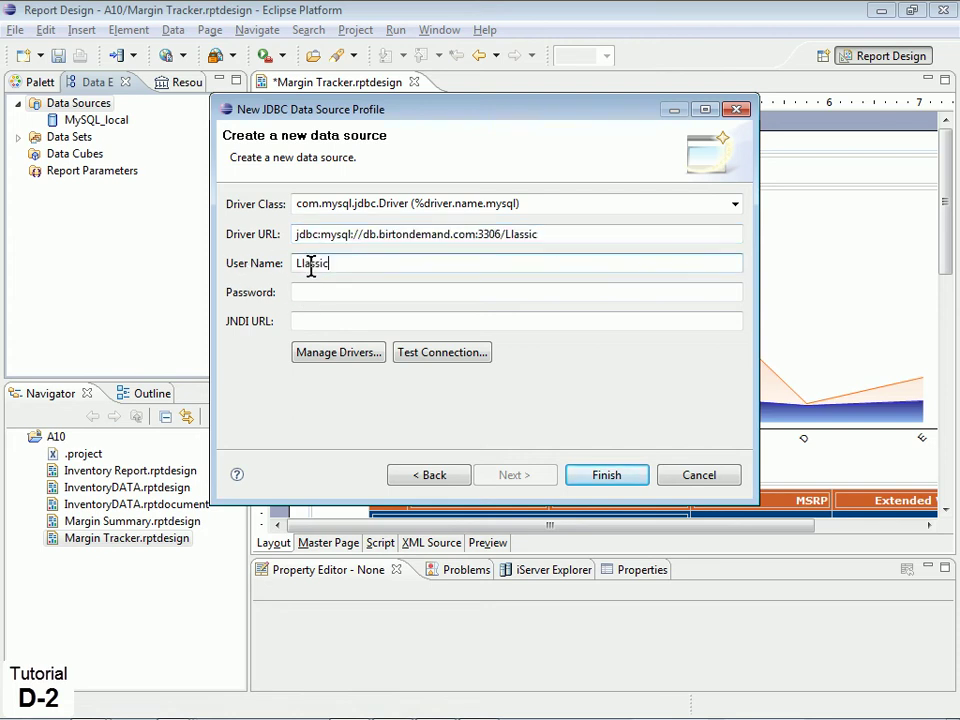
click(298, 292)
key(ctrl+v)
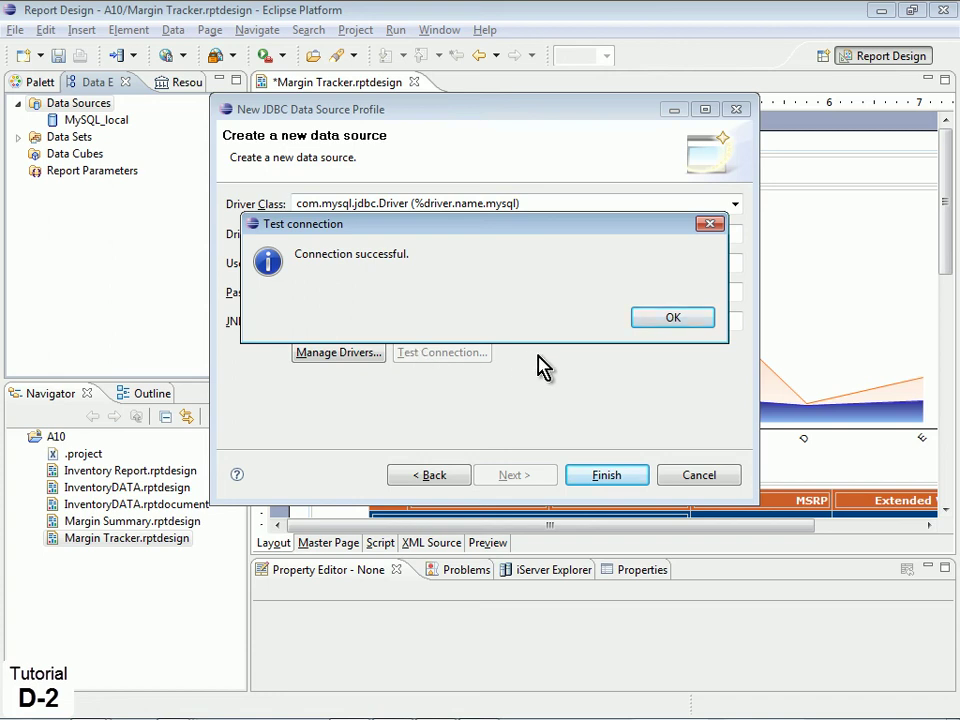
click(665, 322)
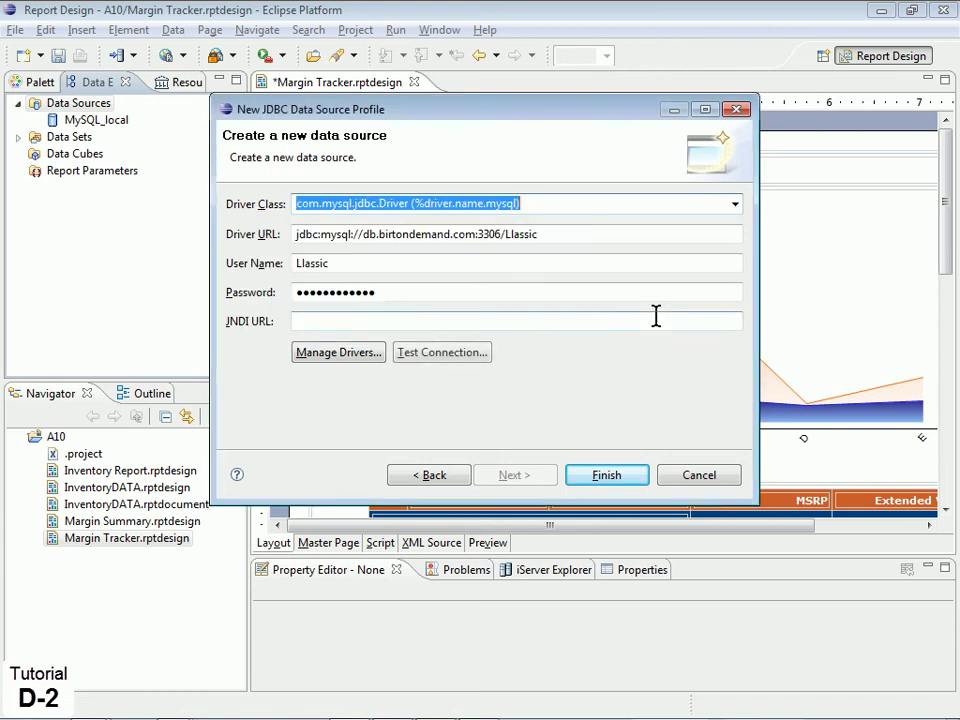
click(610, 477)
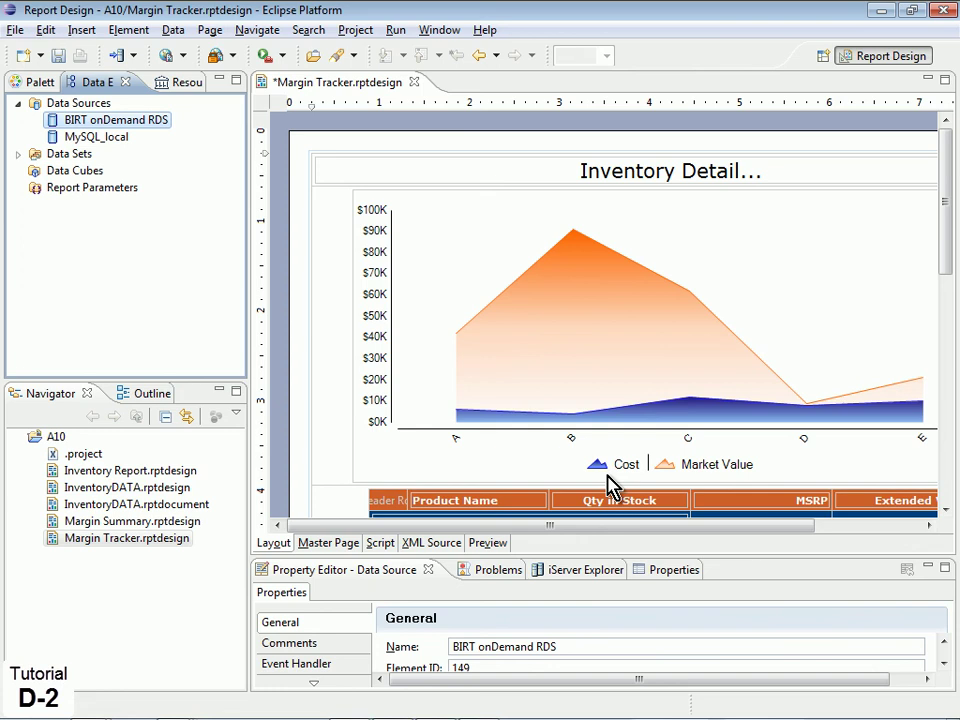
Point the SALES data set at BIRT onDemand RDS, save the design, and view it in the Web Viewer
click(19, 154)
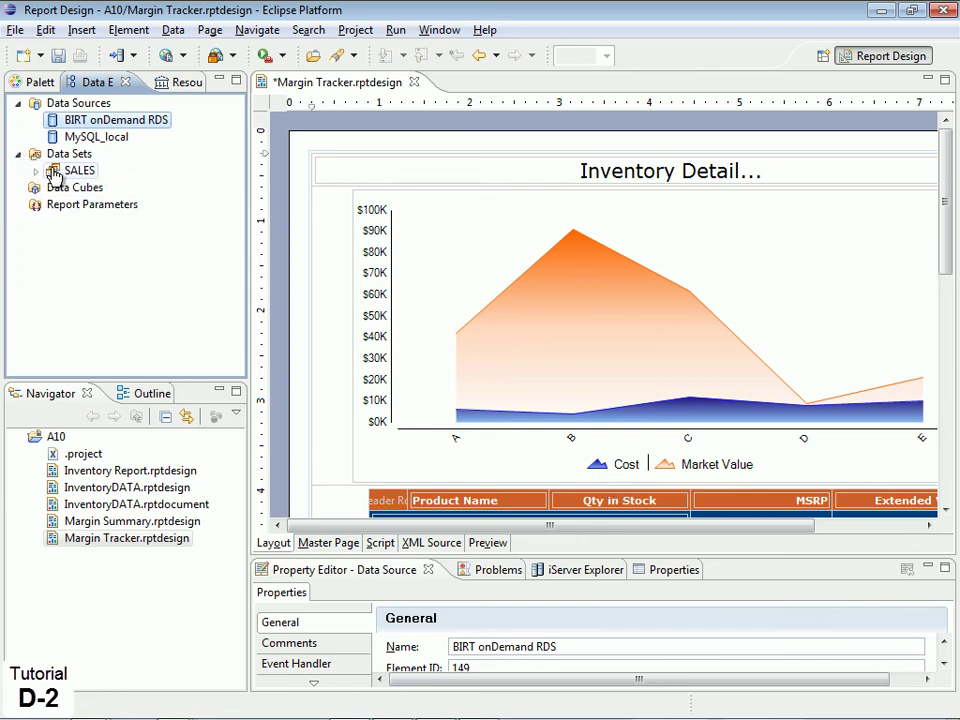
double_click(53, 172)
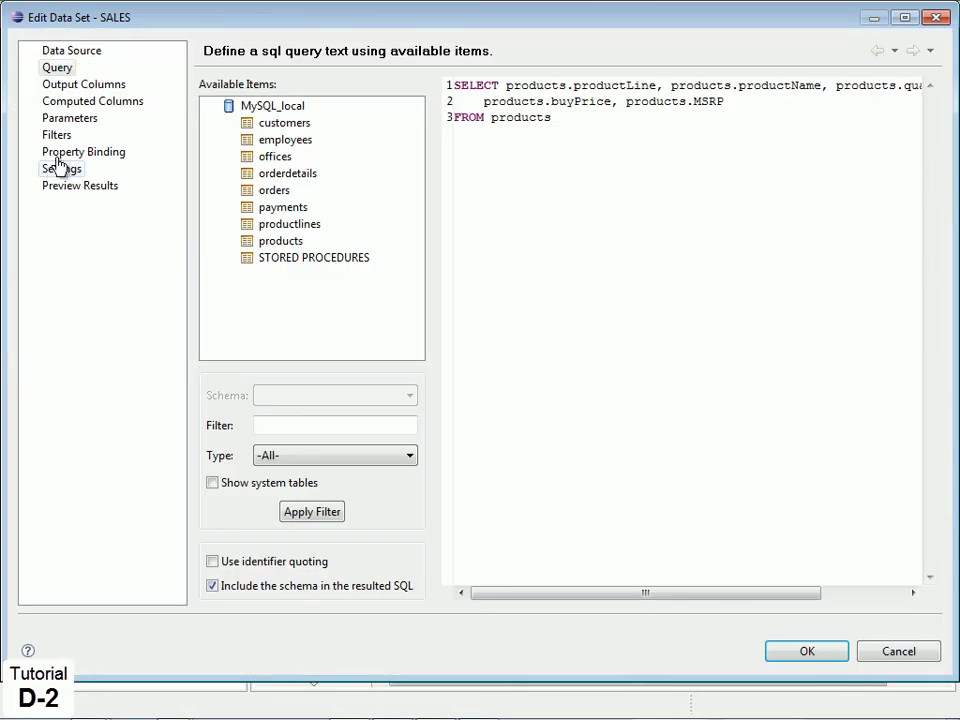
click(71, 53)
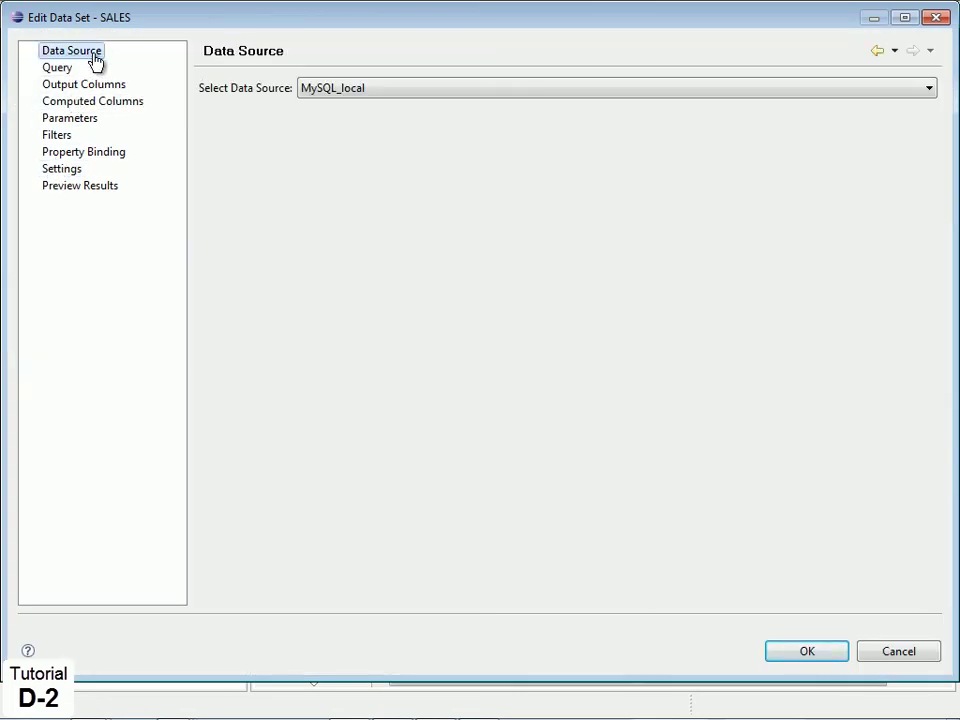
click(396, 92)
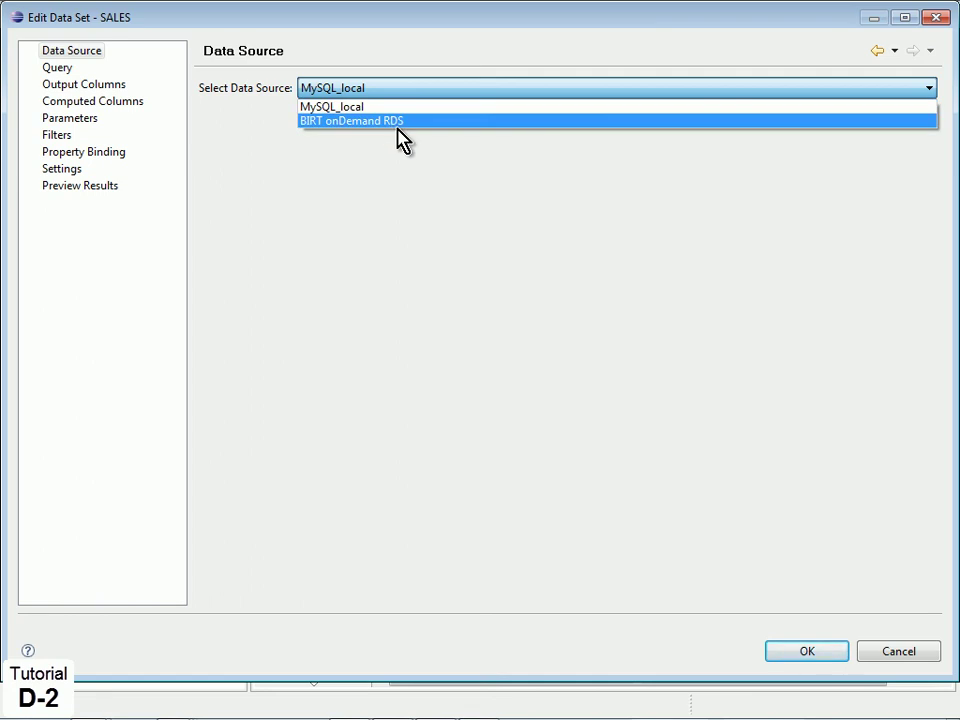
click(397, 135)
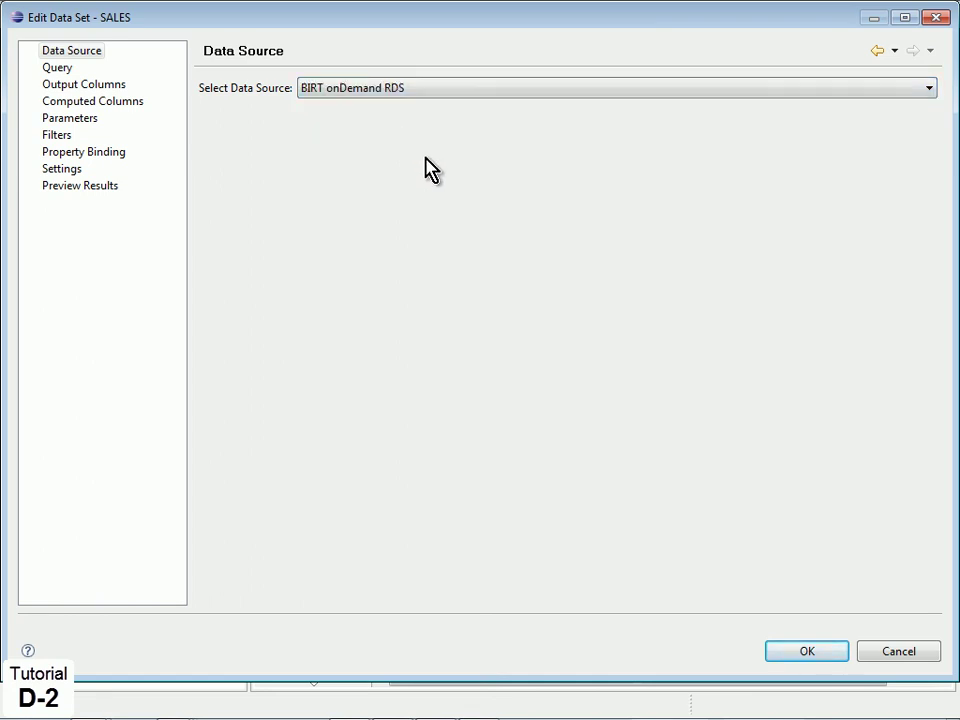
click(826, 658)
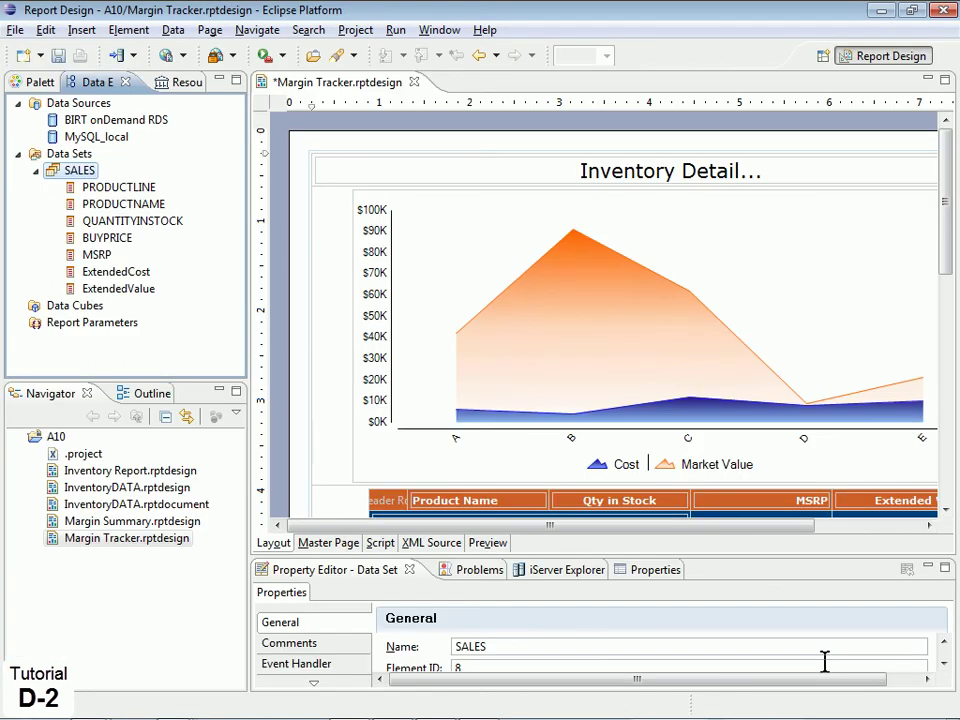
click(59, 57)
click(166, 57)
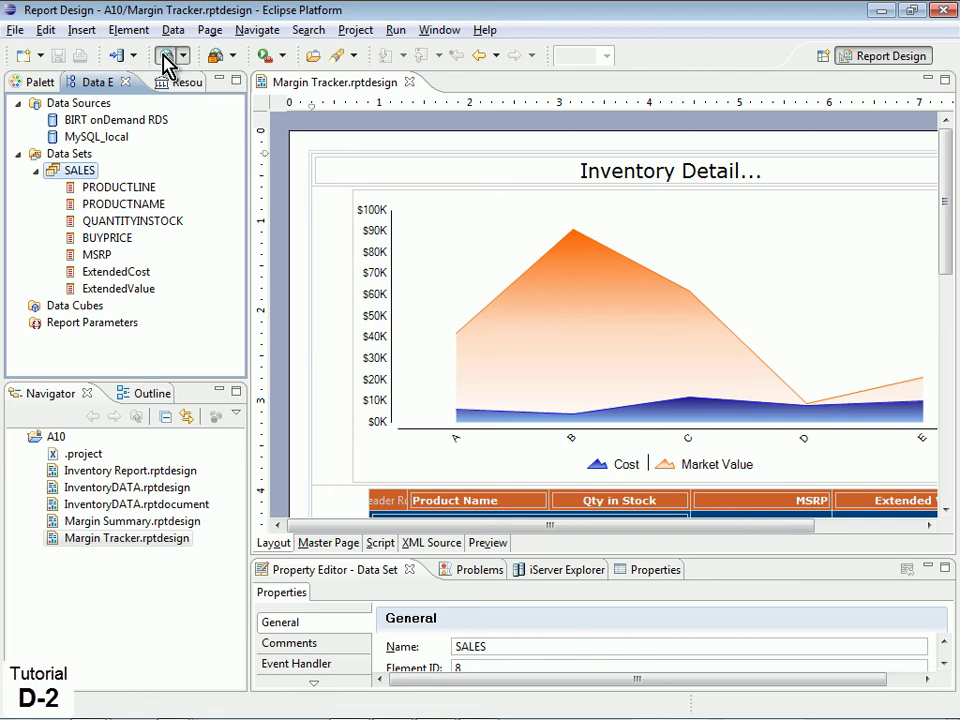